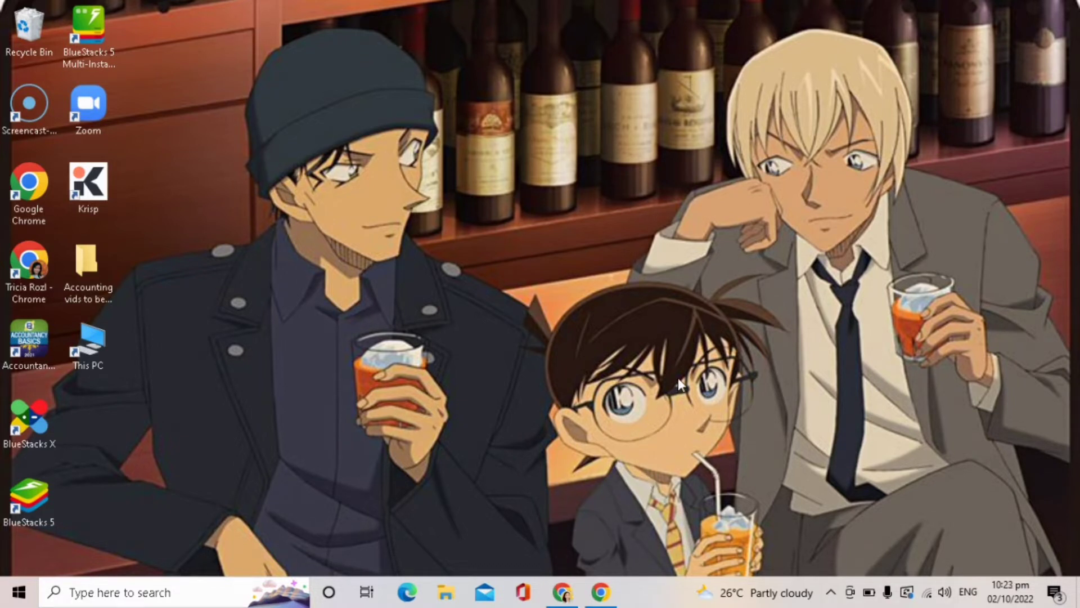
From the FreeAgent Contacts page, view the Talent Spa contact's invoice list
click(564, 582)
click(237, 9)
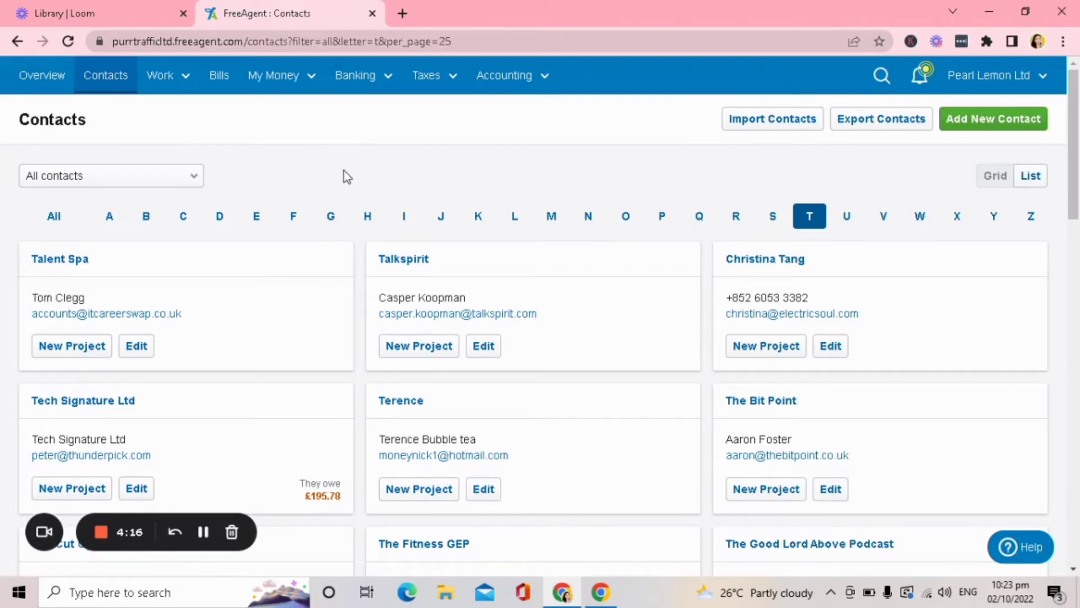
click(77, 268)
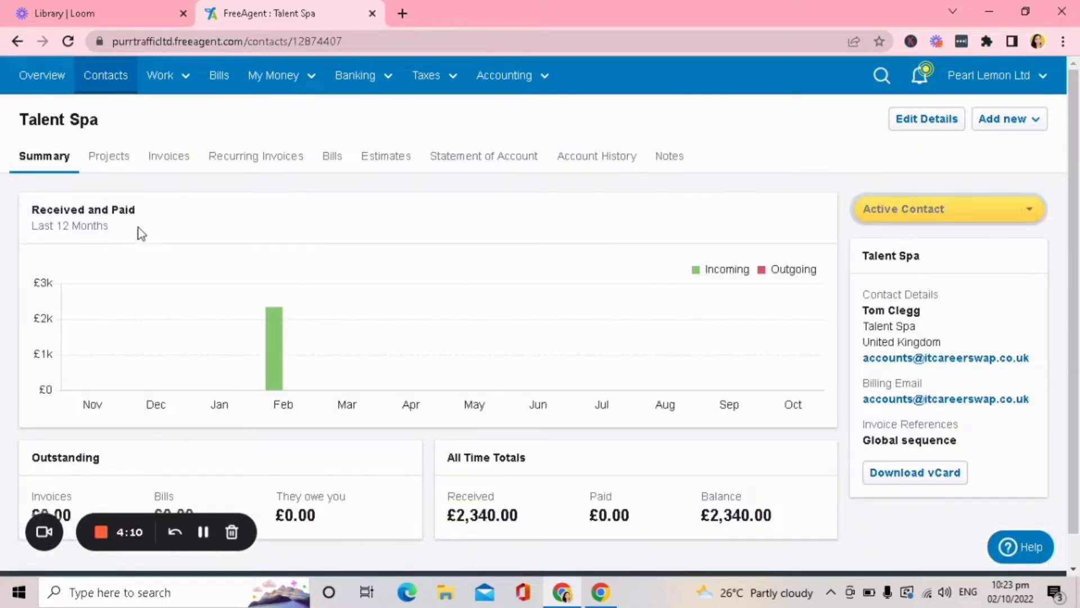
click(164, 160)
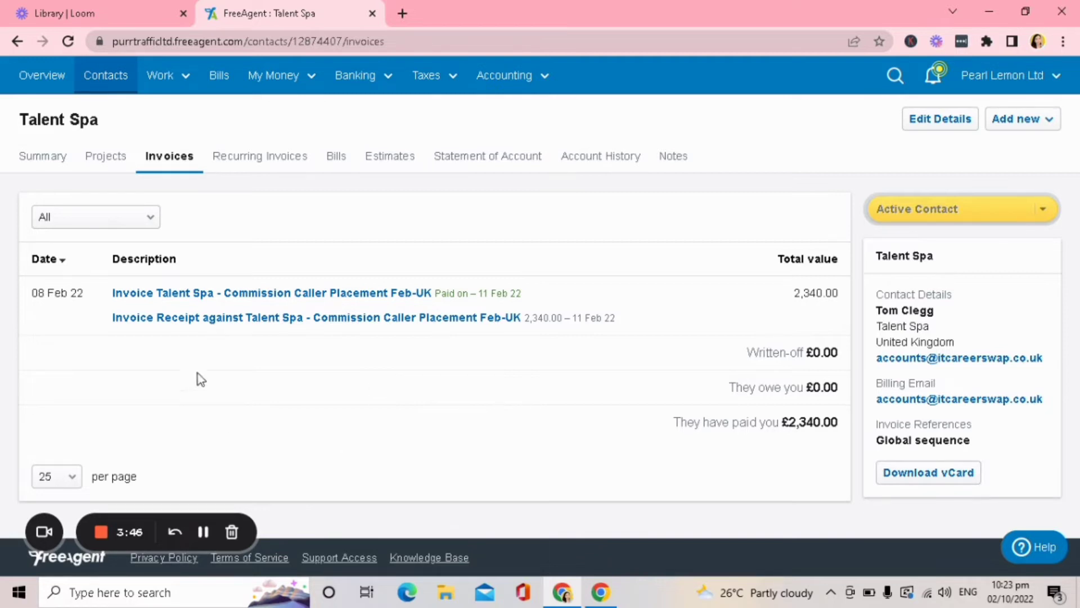
Duplicate the February commission invoice via its More options
click(239, 302)
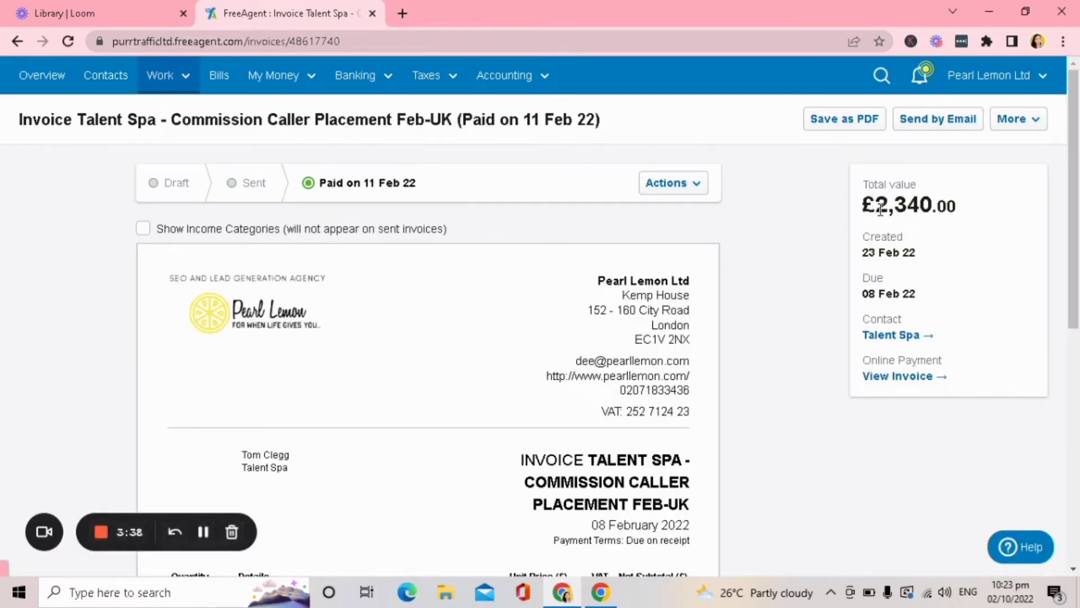
click(1019, 122)
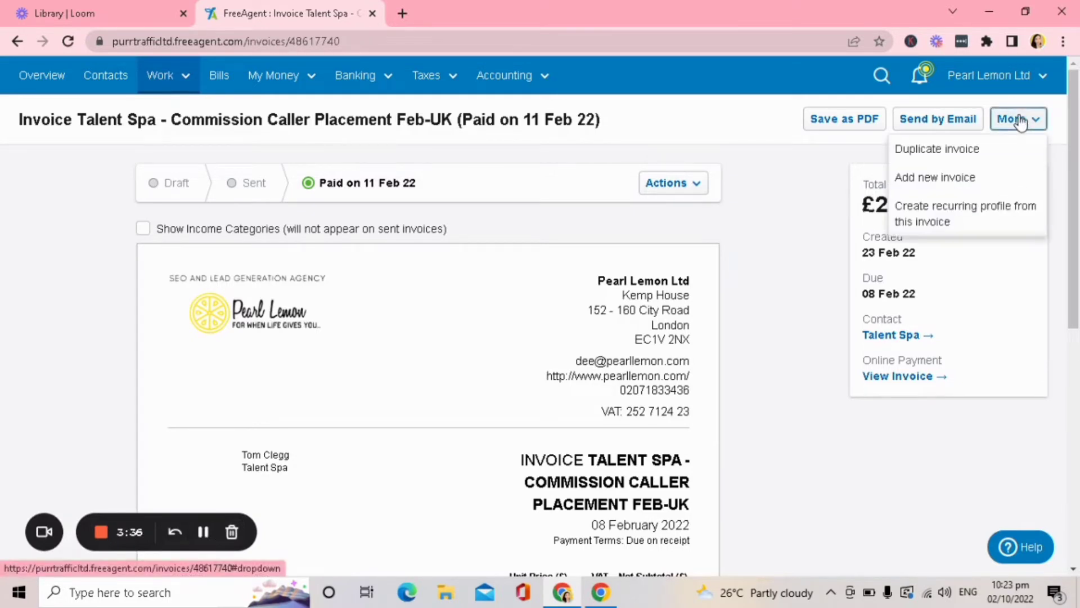
click(956, 159)
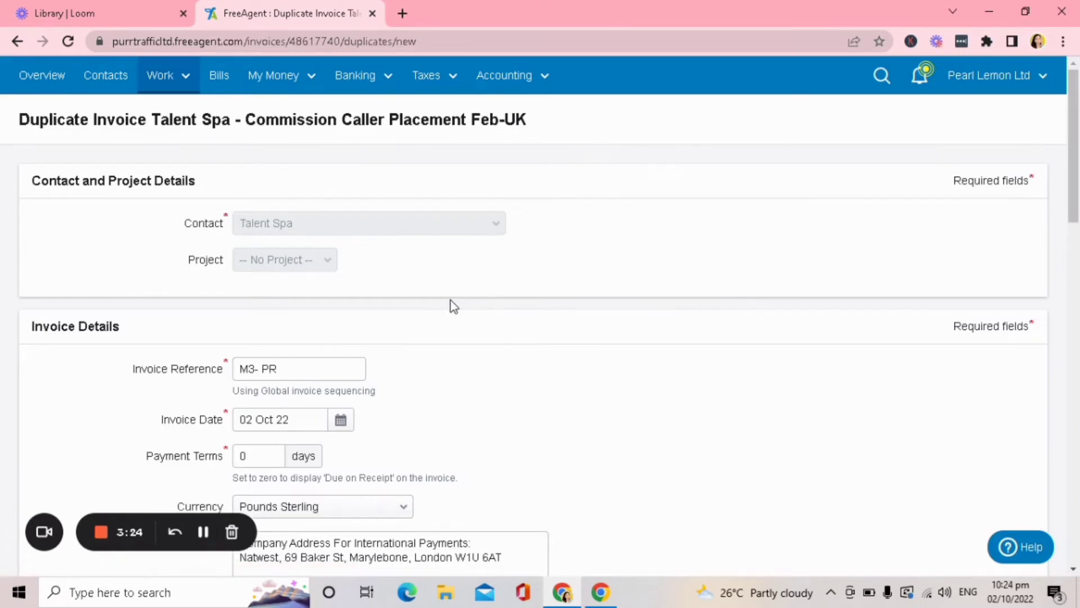
scroll(450, 306, down, 1)
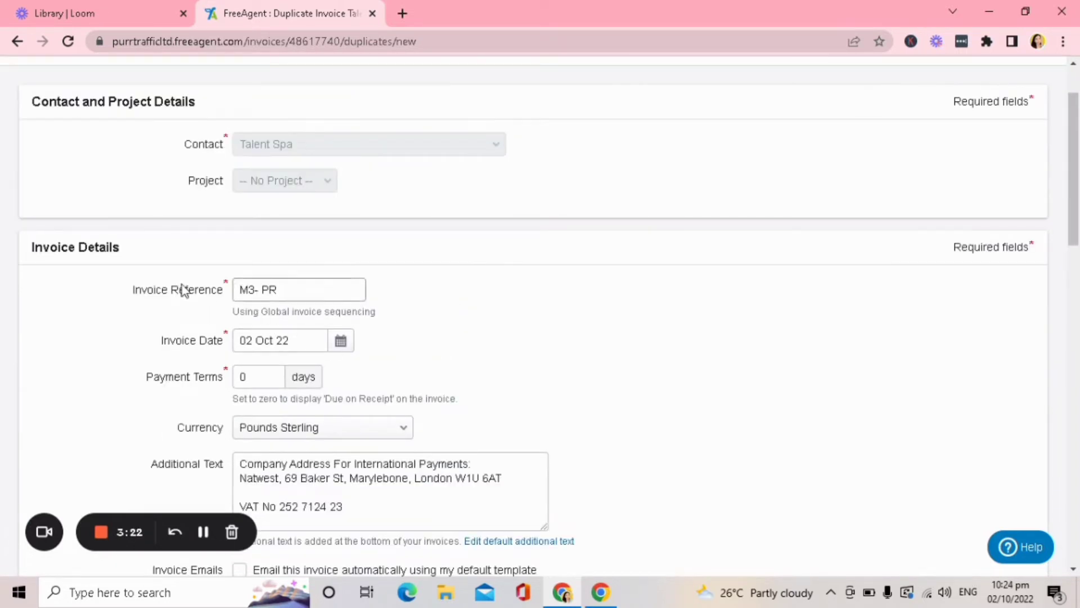
Append ' - Oct' to the invoice reference and set the invoice date to 8 October
click(283, 290)
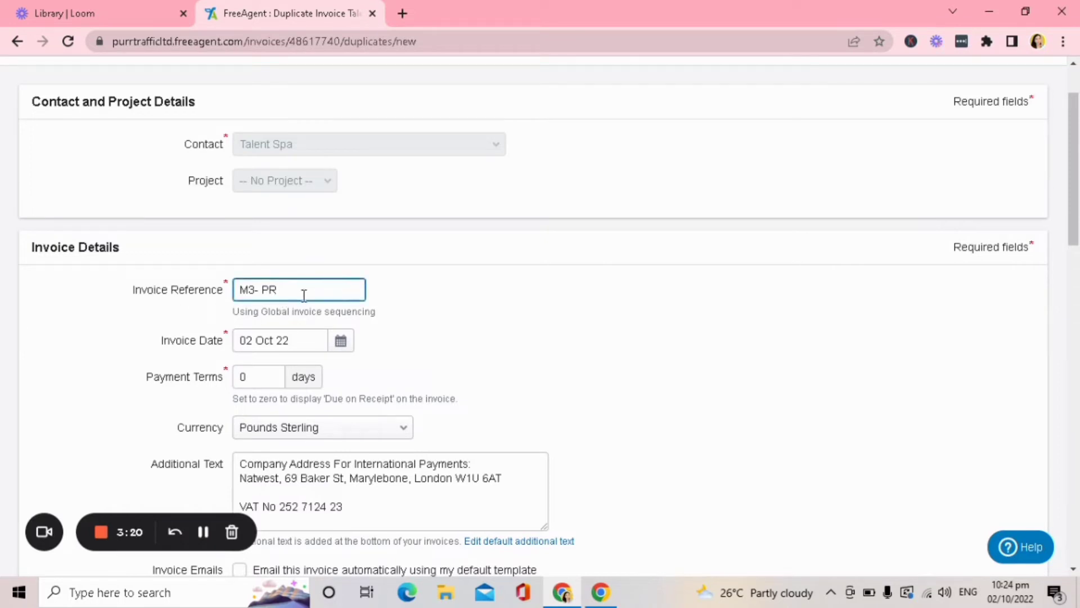
text(- Oct)
scroll(410, 292, down, 1)
click(342, 263)
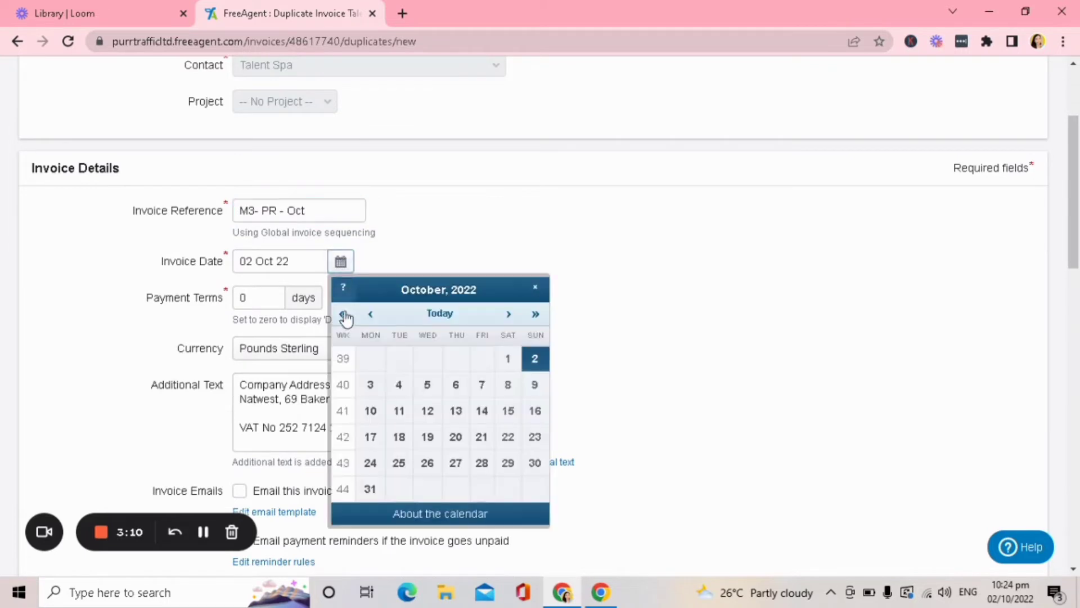
click(506, 384)
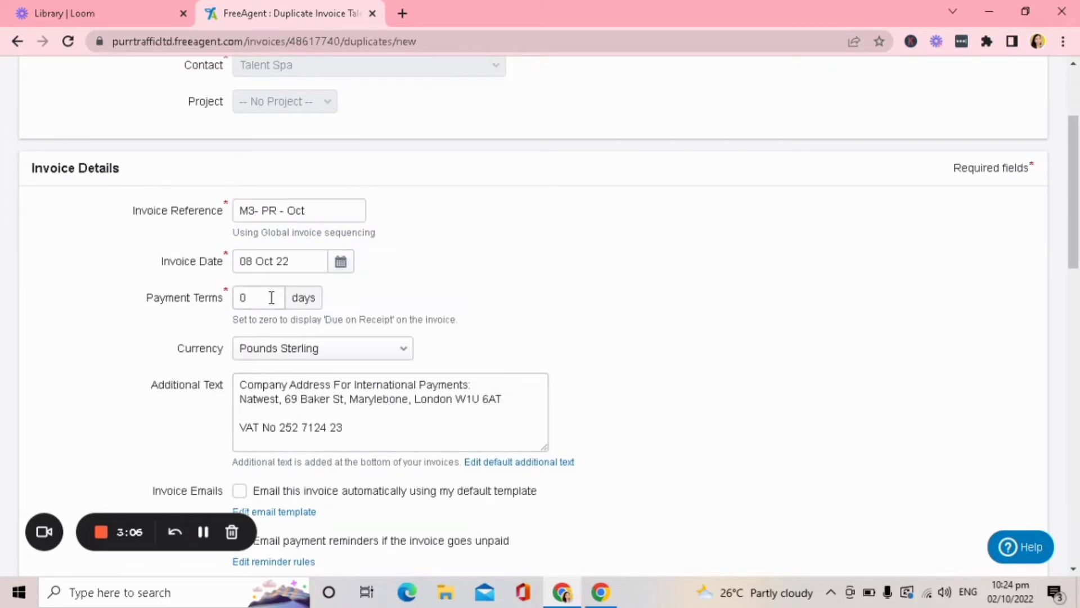
scroll(510, 299, down, 1)
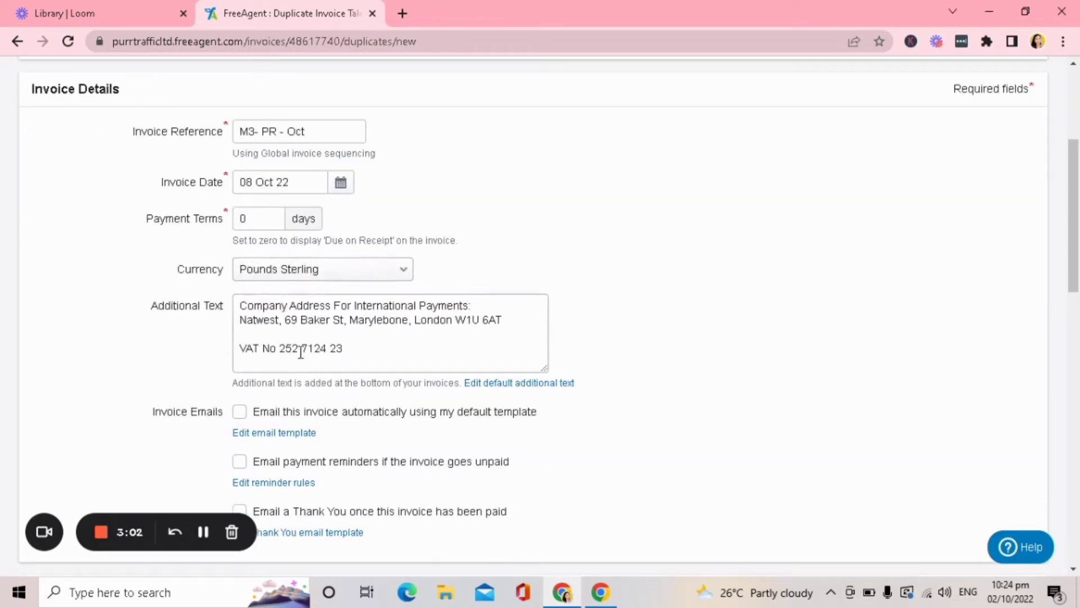
scroll(299, 338, down, 1)
scroll(254, 270, down, 1)
scroll(294, 286, down, 4)
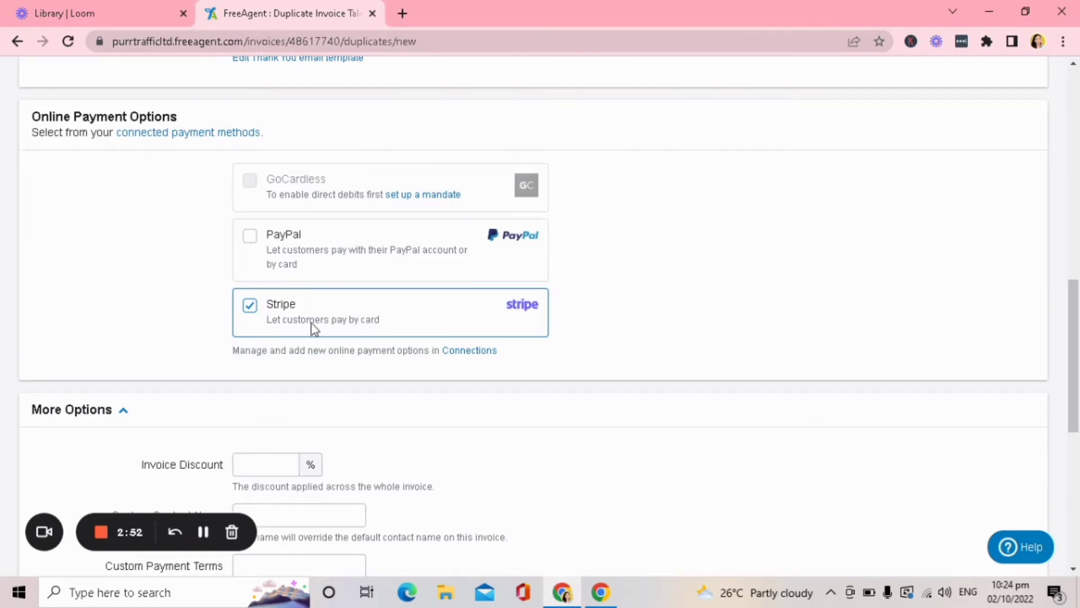
scroll(755, 385, down, 2)
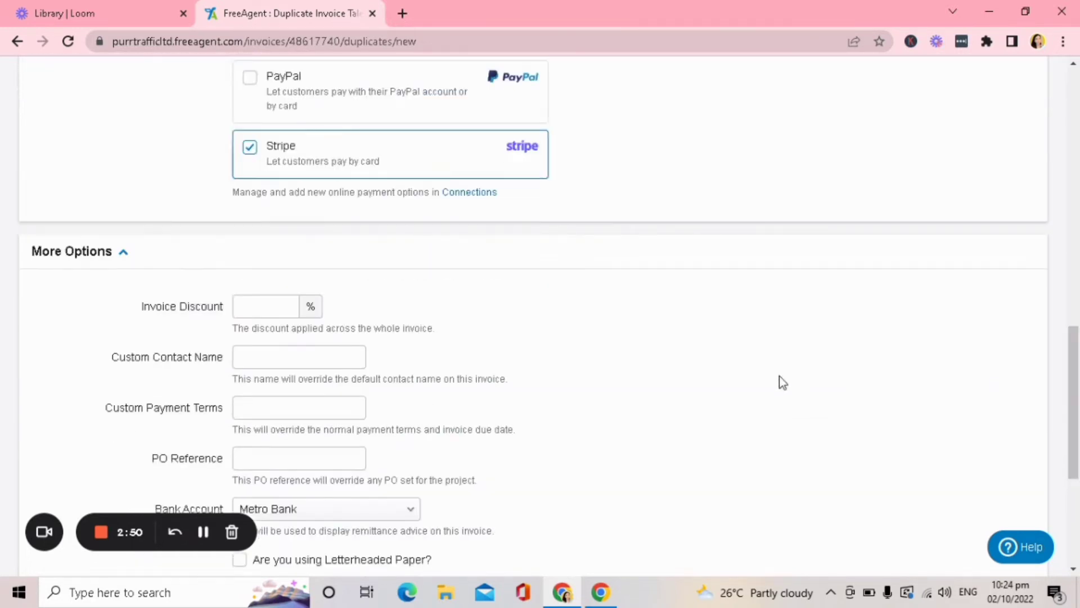
scroll(677, 393, down, 3)
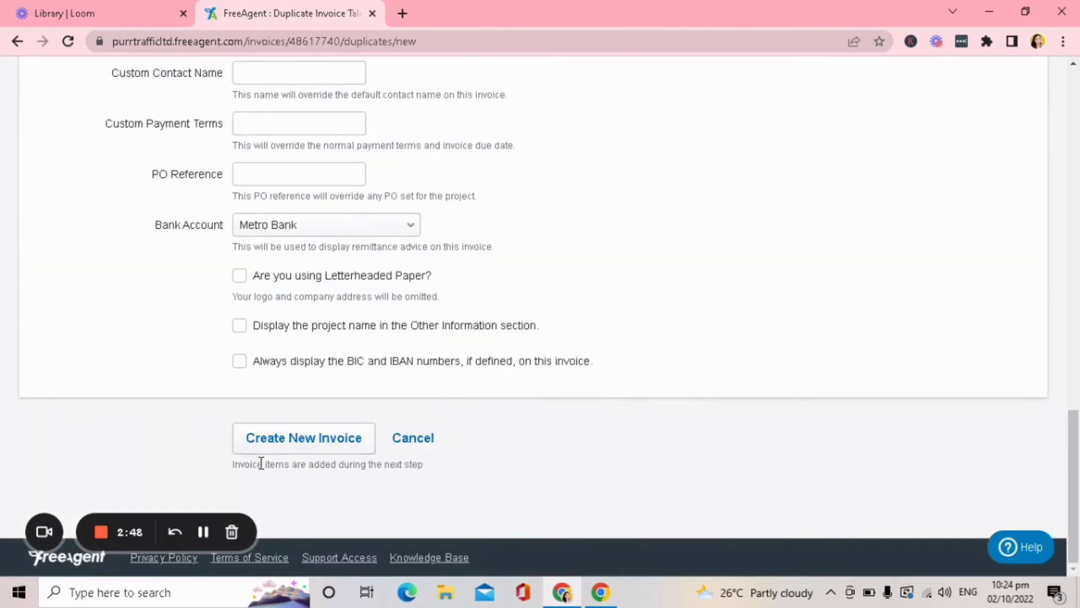
Create the £2,340 invoice M3- PR - Oct and mark it as sent
click(271, 443)
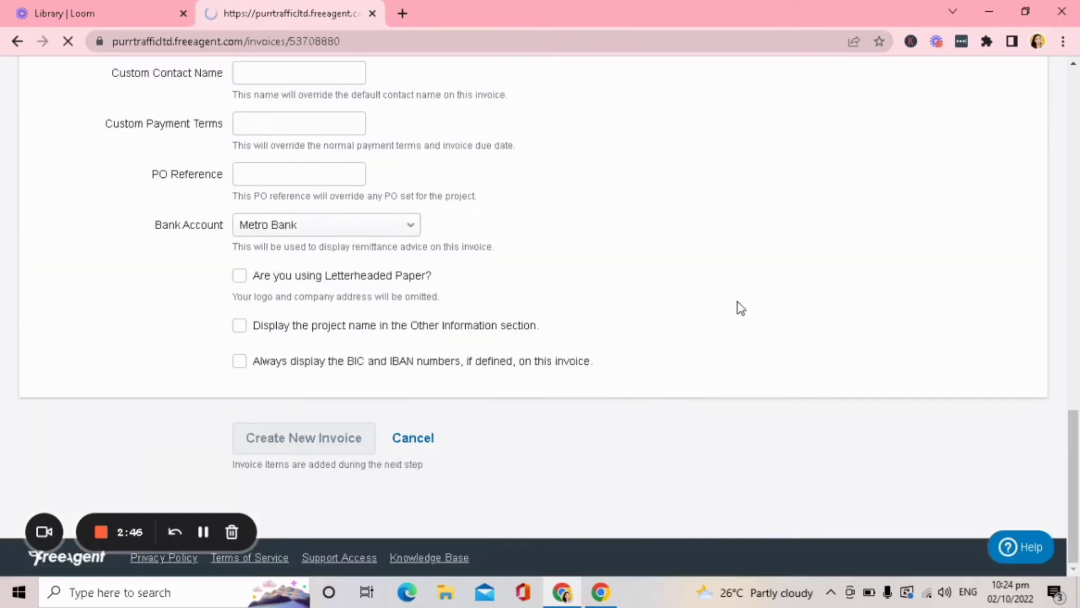
scroll(507, 295, down, 4)
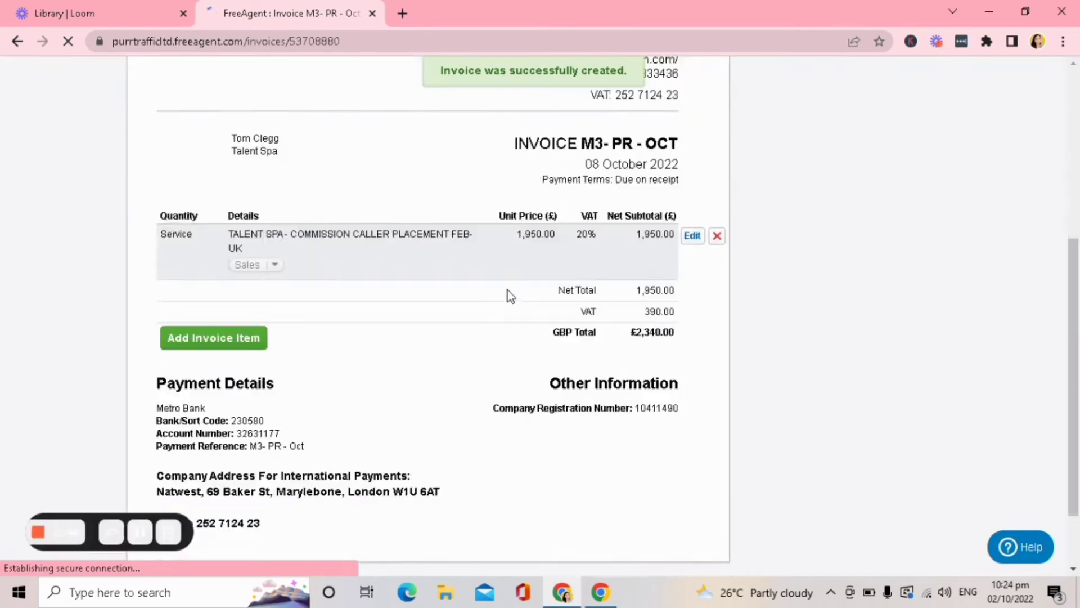
scroll(693, 287, down, 4)
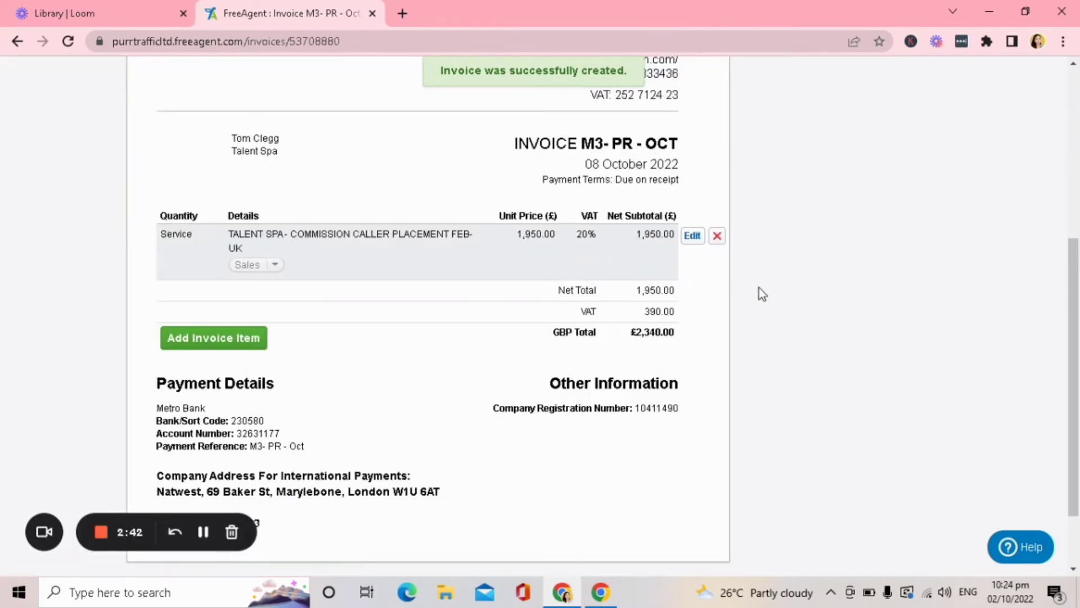
scroll(731, 363, up, 4)
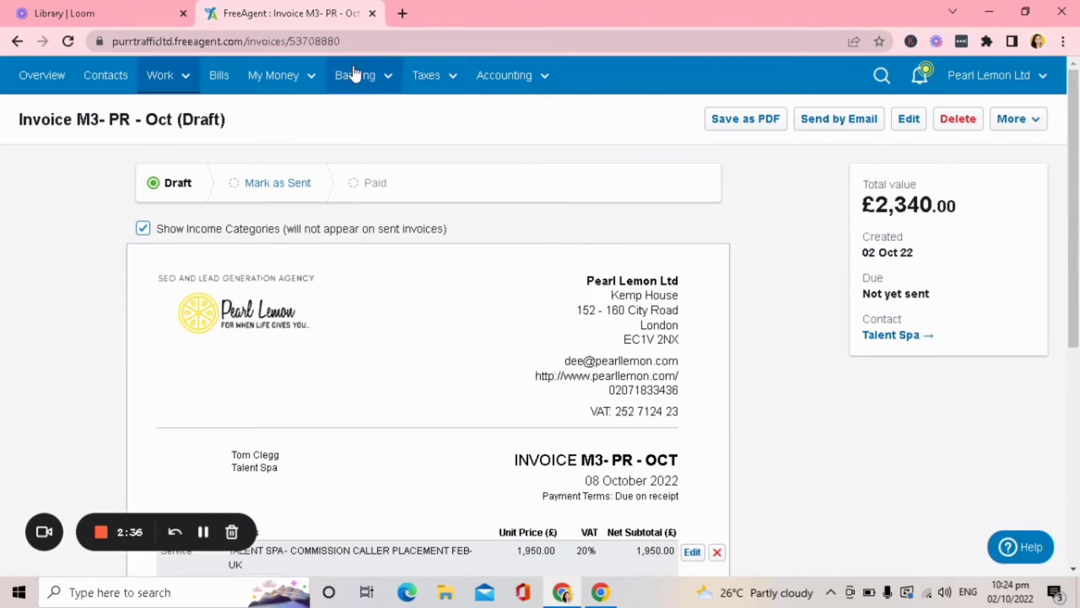
scroll(721, 361, down, 3)
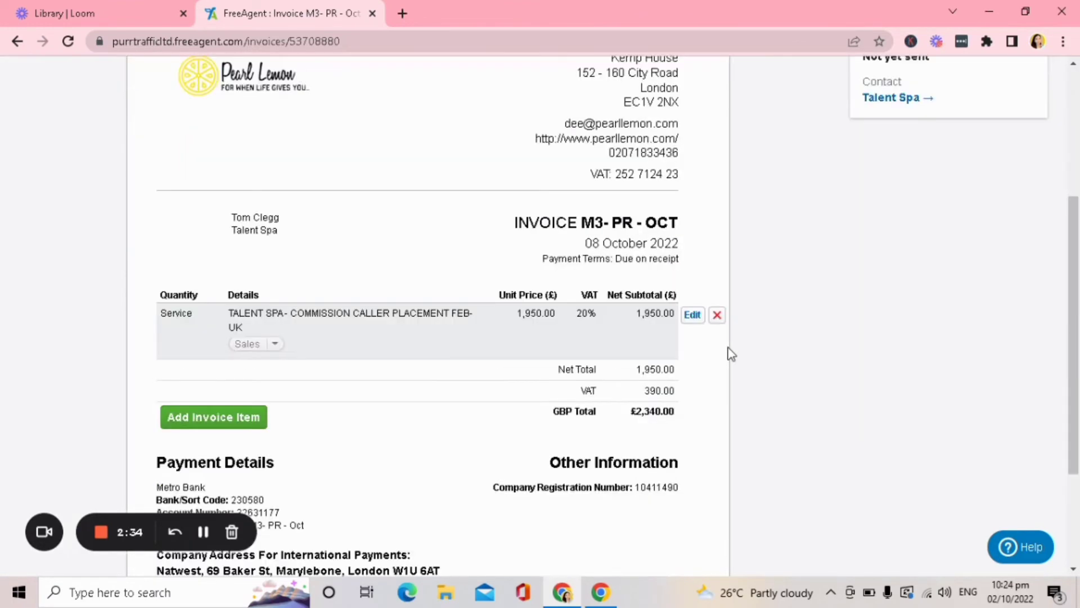
scroll(718, 392, up, 3)
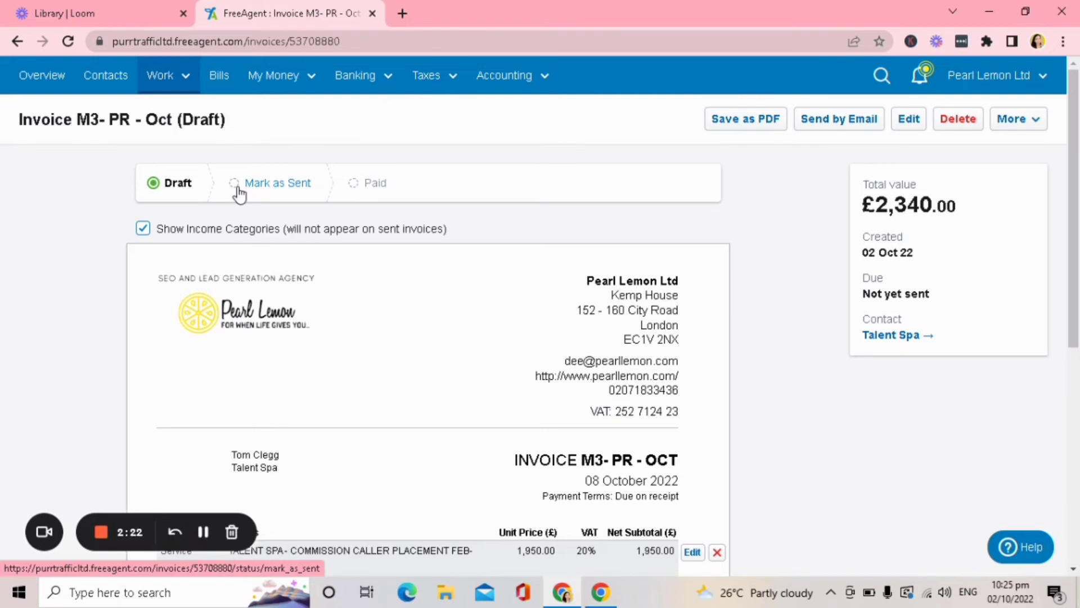
click(241, 193)
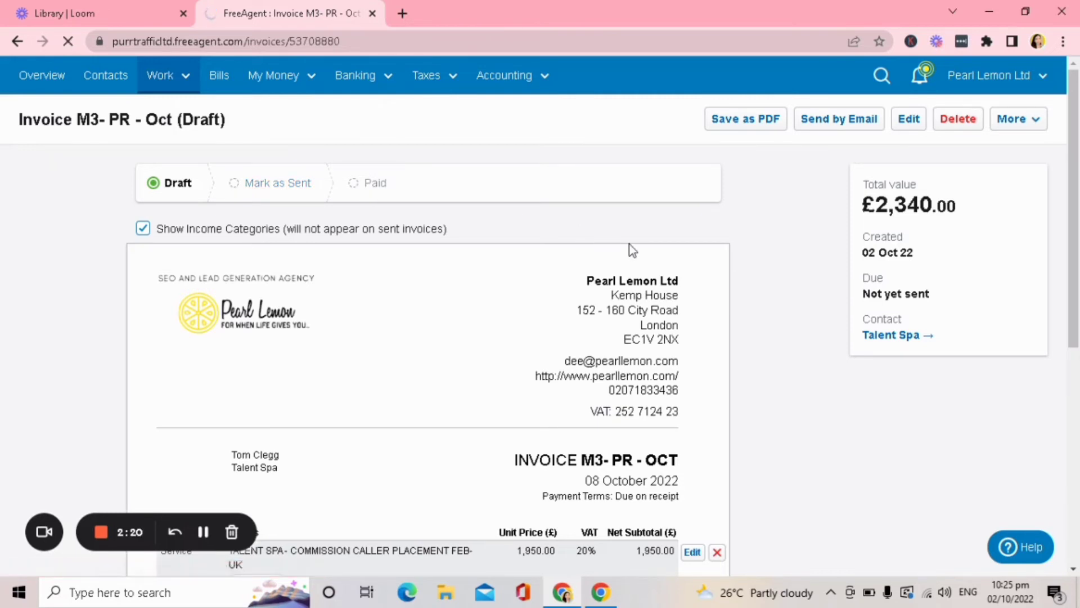
scroll(629, 249, down, 3)
scroll(629, 249, up, 5)
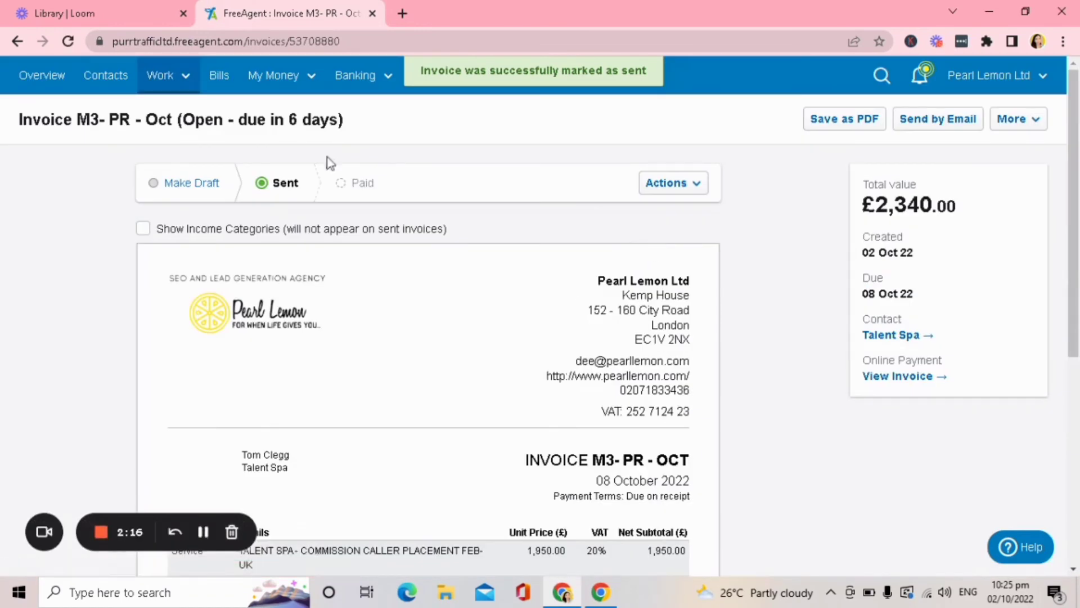
Filter the Contacts list to names starting with T, showing Talent Spa owing £2,340
click(111, 77)
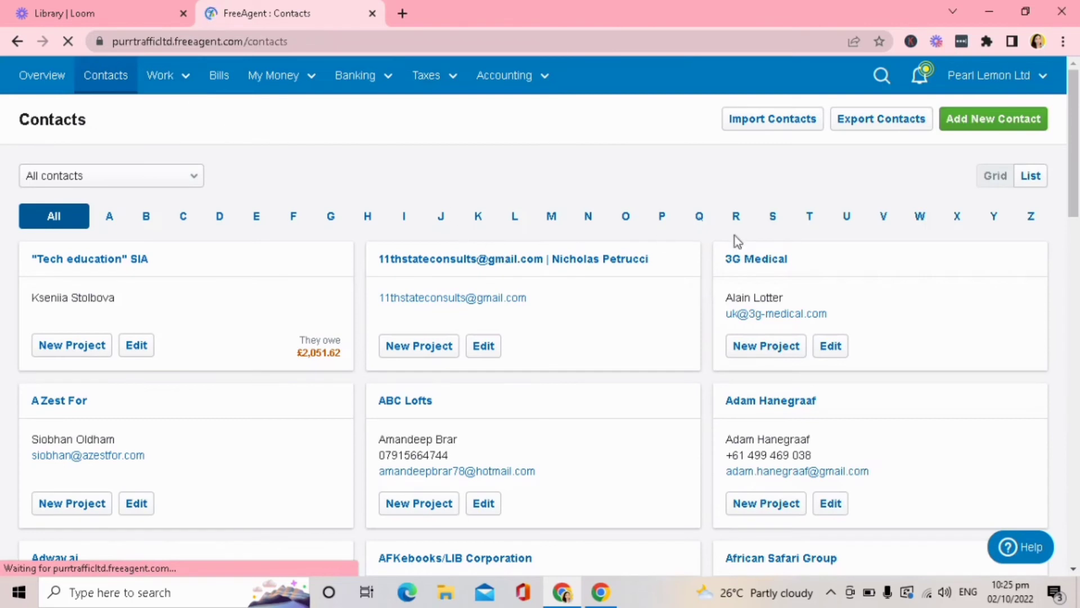
click(809, 216)
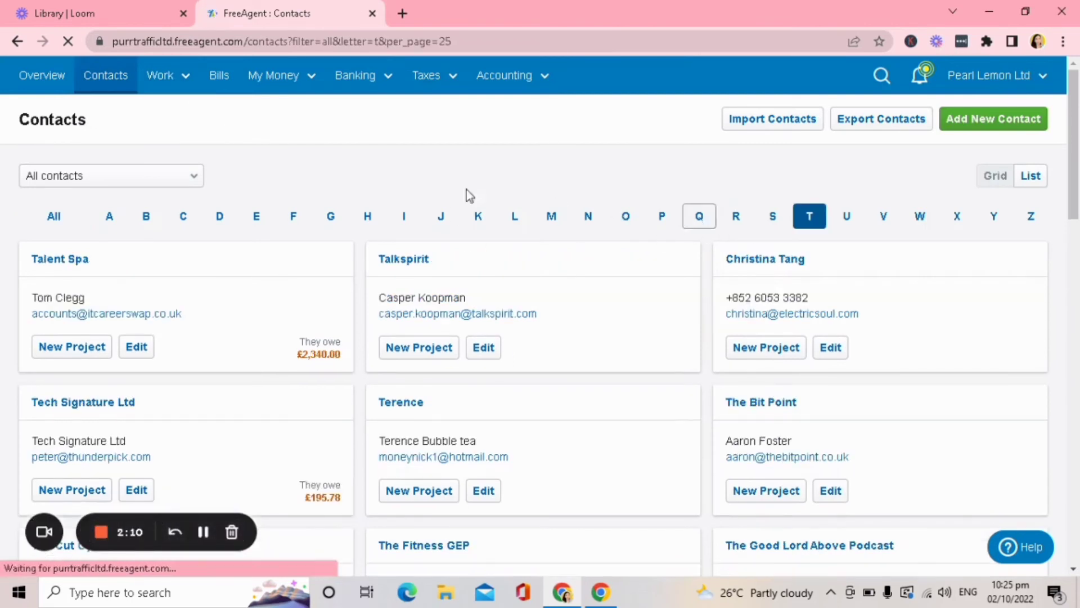